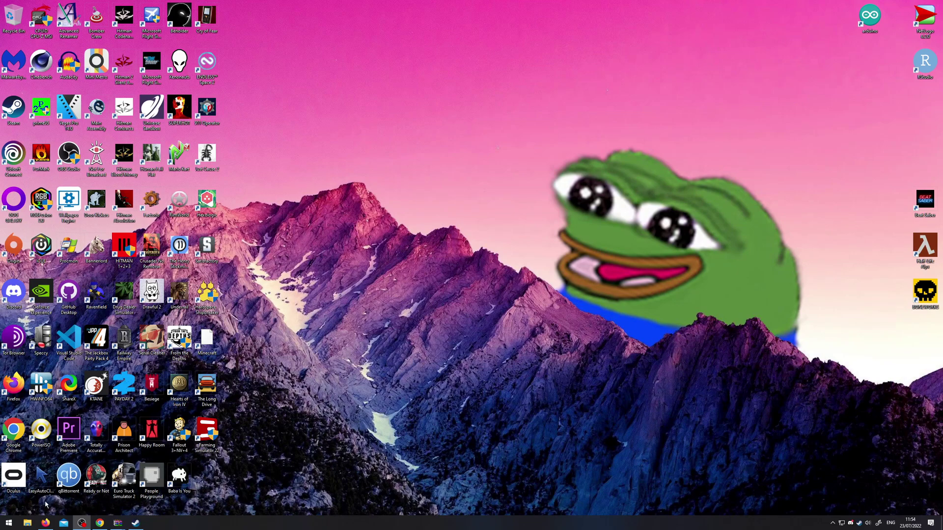
# Open File Explorer and navigate to the PAYDAY 2 folder under E:\Games\Steam\steamapps\common
pyautogui.click(28, 522)
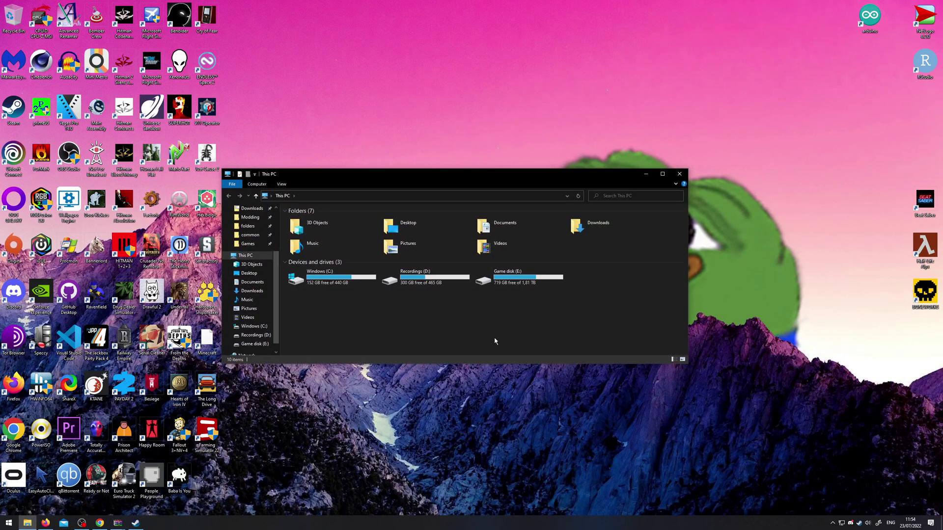
pyautogui.doubleClick(340, 279)
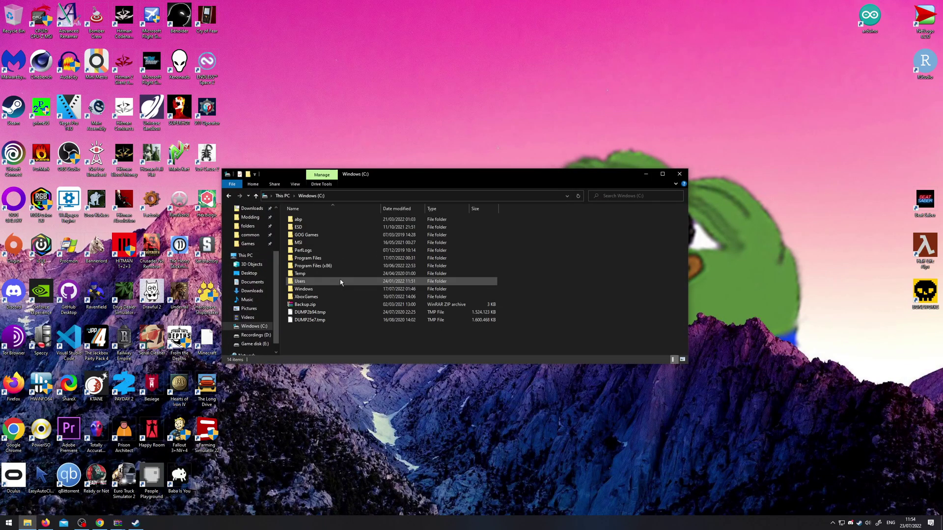
pyautogui.doubleClick(369, 269)
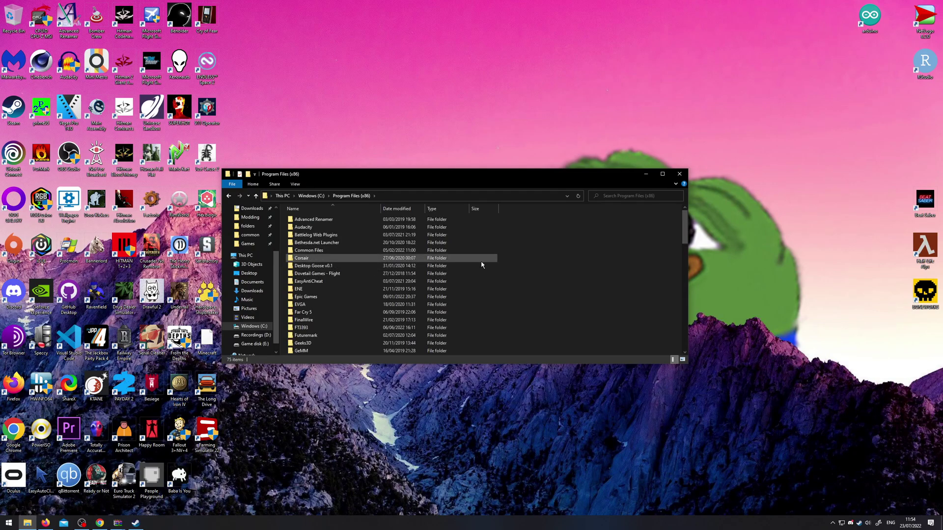
pyautogui.press('s')
pyautogui.doubleClick(366, 234)
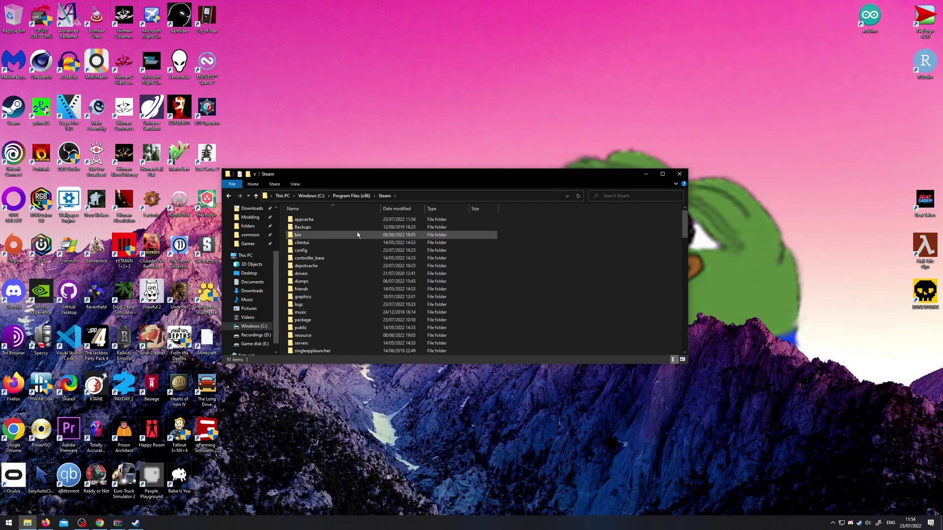
pyautogui.doubleClick(326, 225)
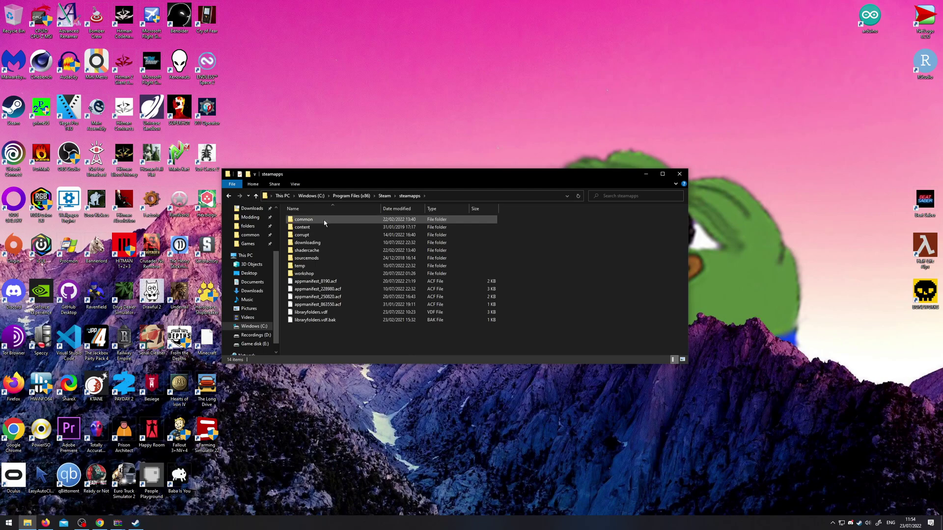
pyautogui.doubleClick(325, 220)
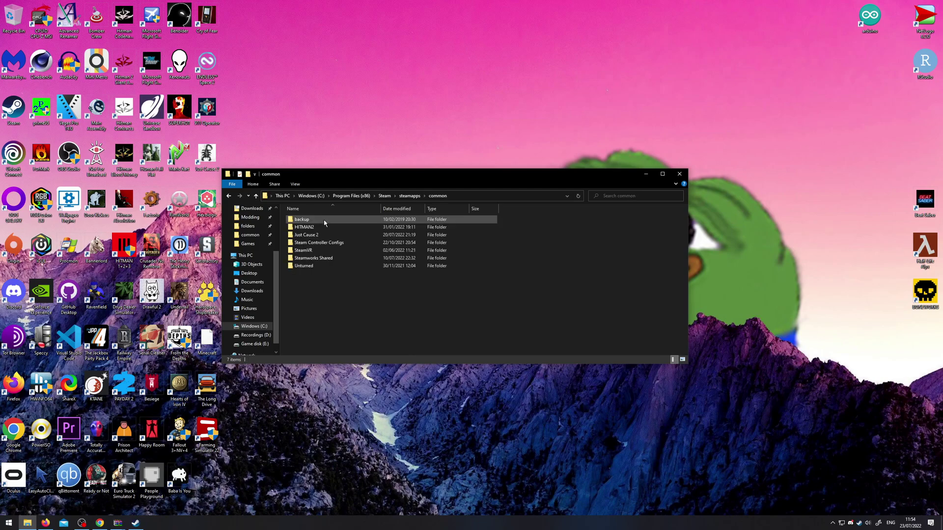
pyautogui.click(250, 235)
pyautogui.press('p')
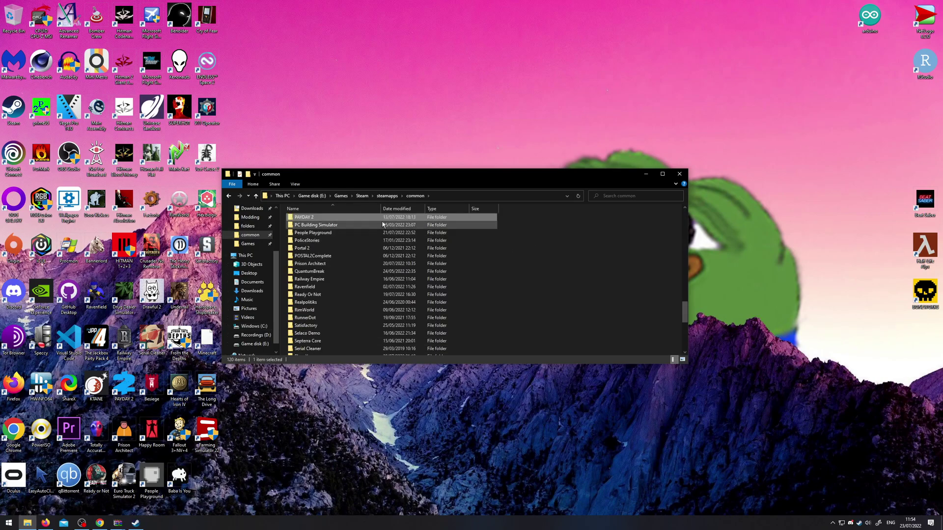
pyautogui.press('Return')
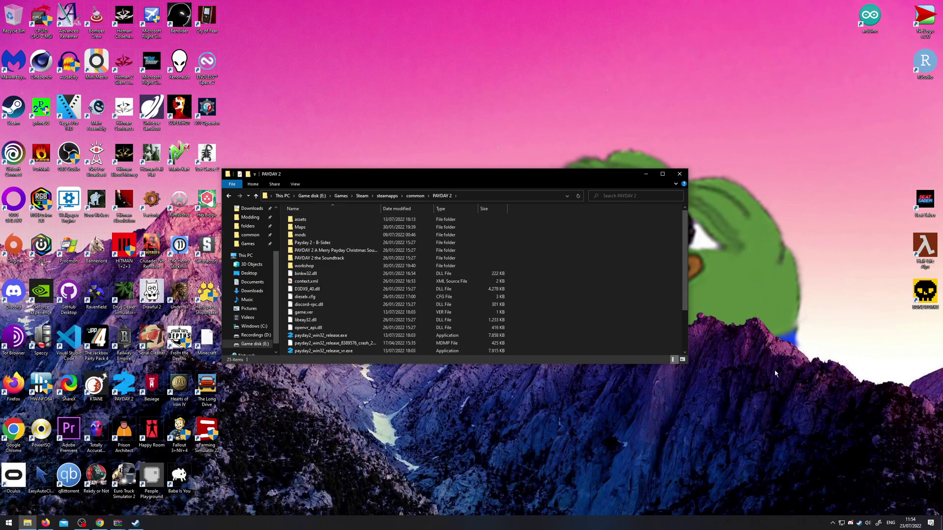
pyautogui.click(859, 524)
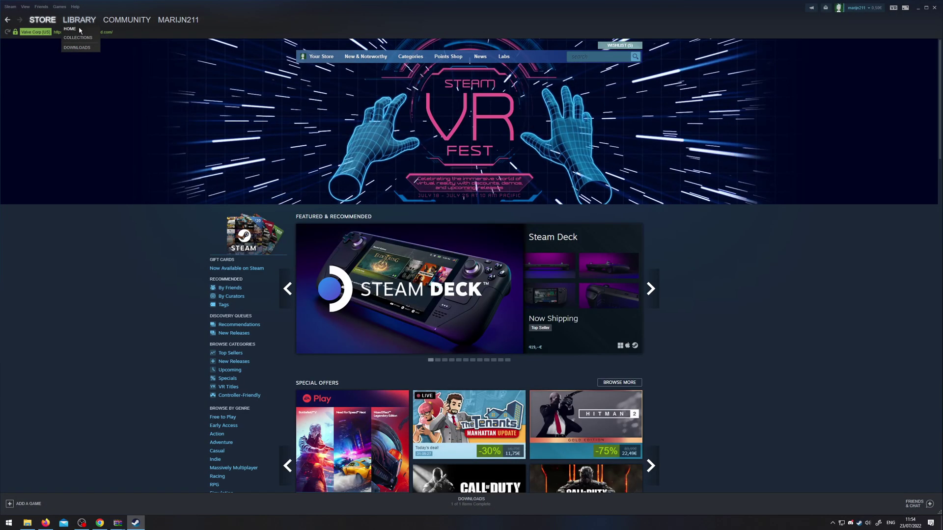
pyautogui.click(77, 29)
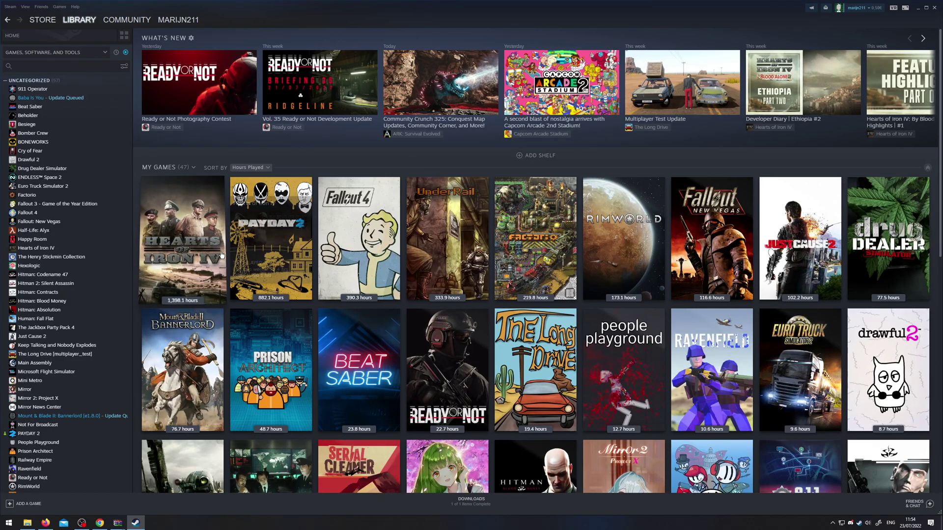
pyautogui.rightClick(273, 248)
pyautogui.click(284, 293)
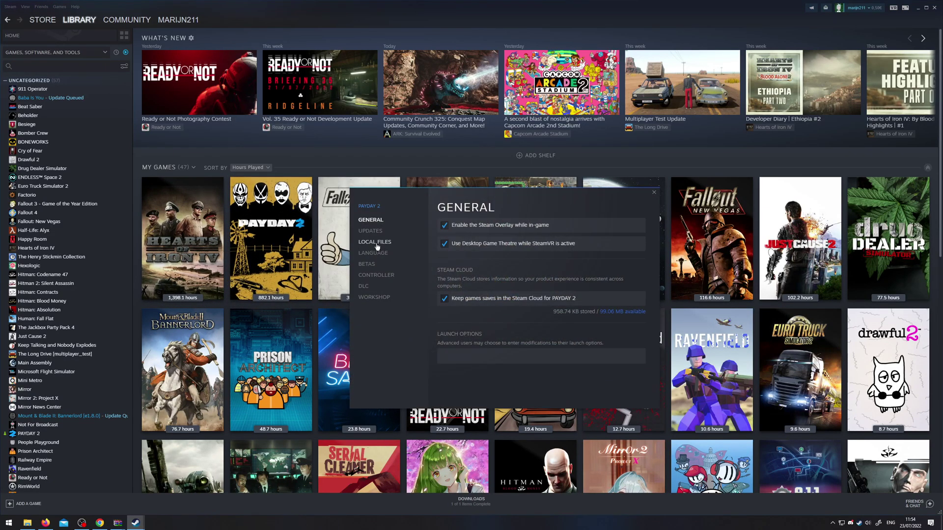
pyautogui.click(375, 242)
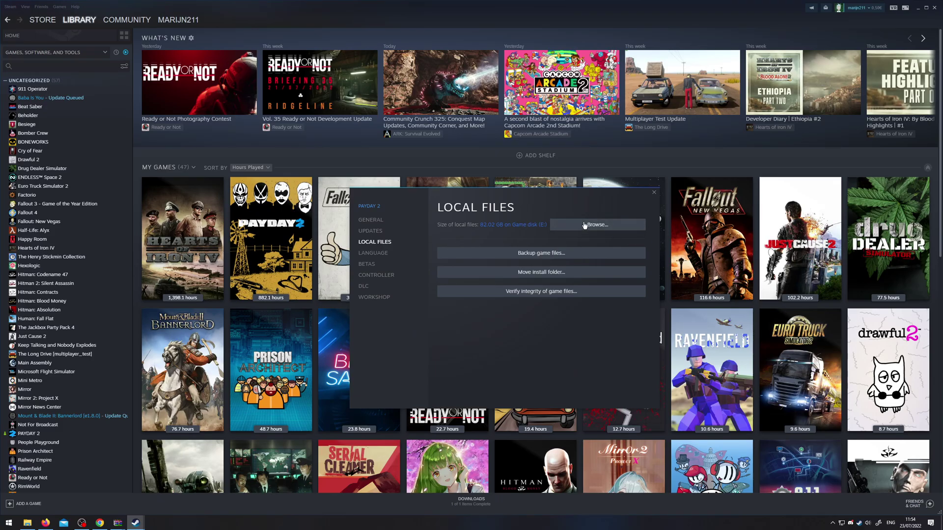
pyautogui.click(653, 193)
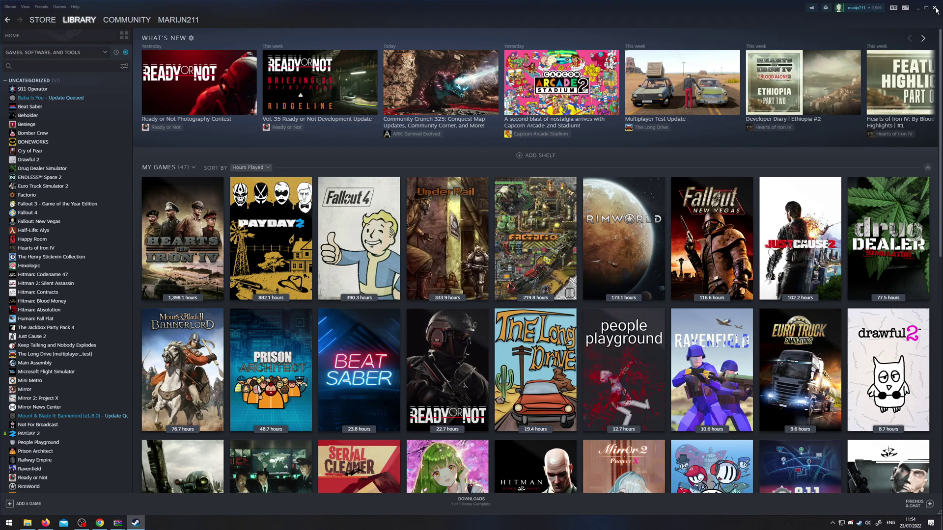
pyautogui.click(934, 7)
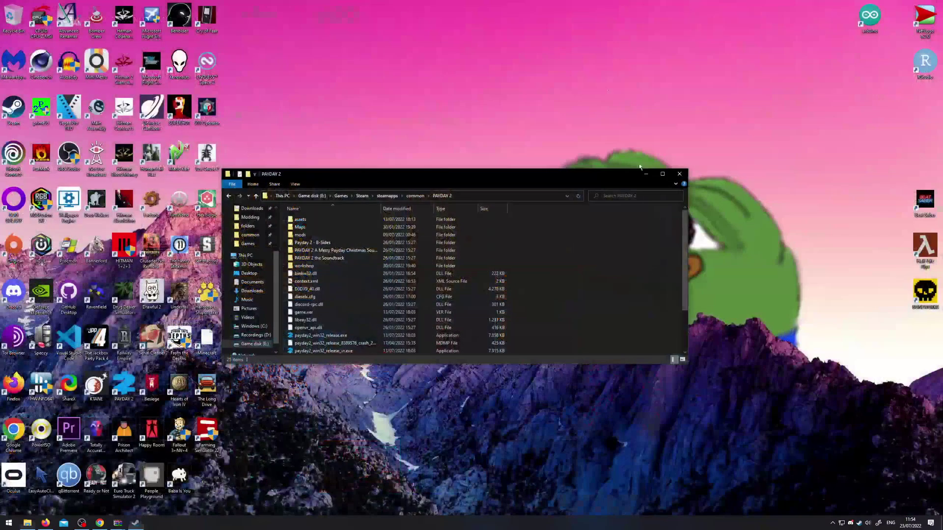
# Open the assets folder inside the PAYDAY 2 directory
pyautogui.doubleClick(403, 220)
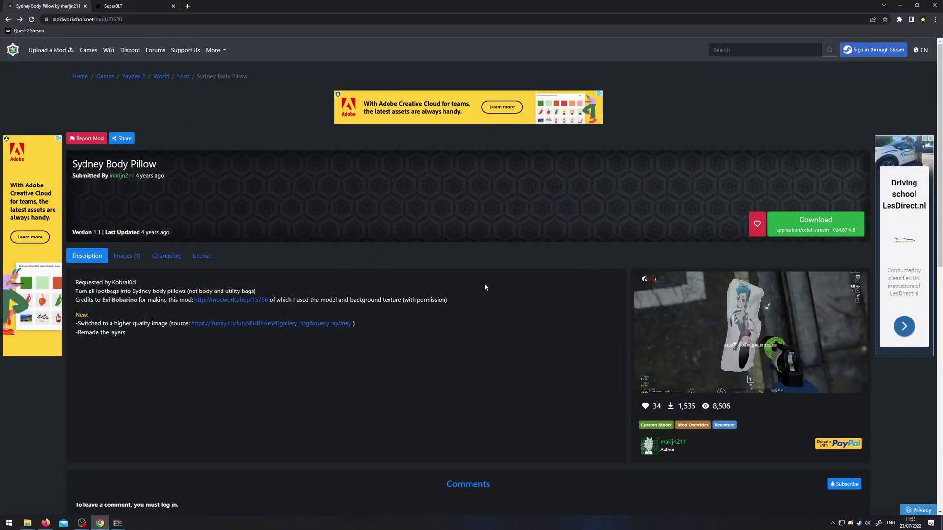
# Minimize Chrome and restore the 23620_Sydney Body Pillow_1.1.rar archive in WinRAR
pyautogui.click(900, 4)
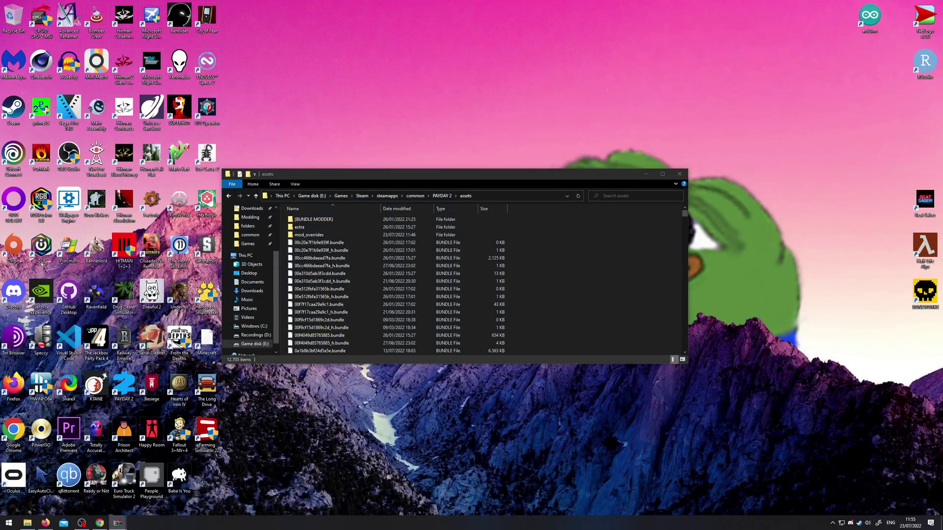
pyautogui.click(118, 522)
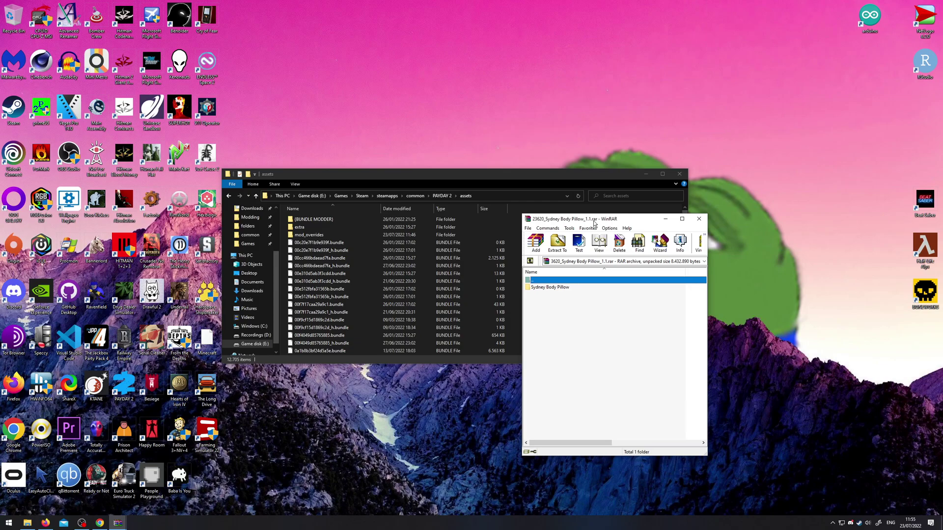
# Drag the Sydney Body Pillow folder from the archive into the assets mod_overrides folder
pyautogui.moveTo(575, 287); pyautogui.dragTo(328, 232)
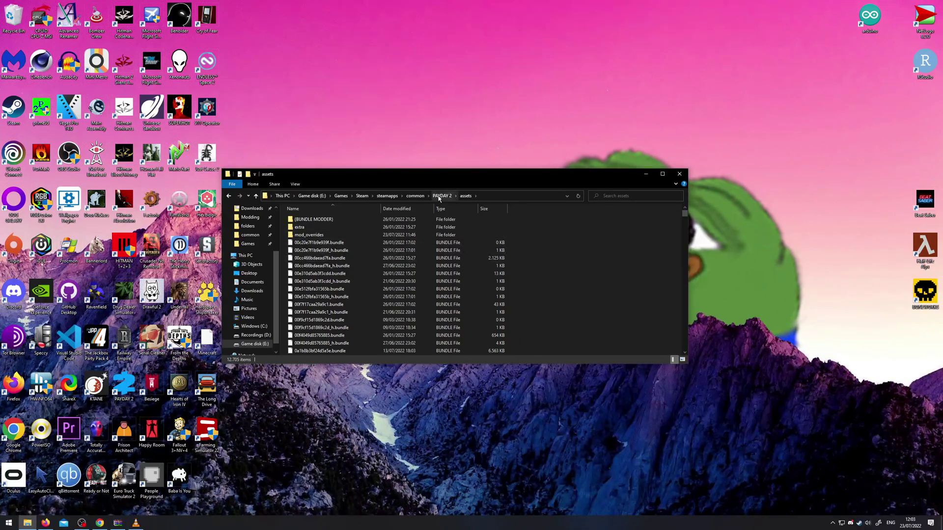
# Return Explorer to the PAYDAY 2 folder and close the Sydney Body Pillow tab in Chrome
pyautogui.click(439, 196)
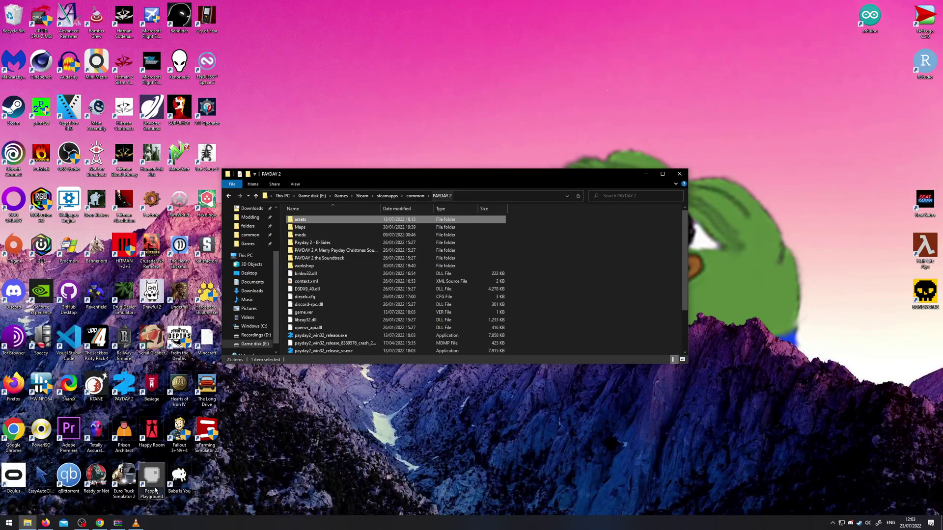
pyautogui.click(100, 523)
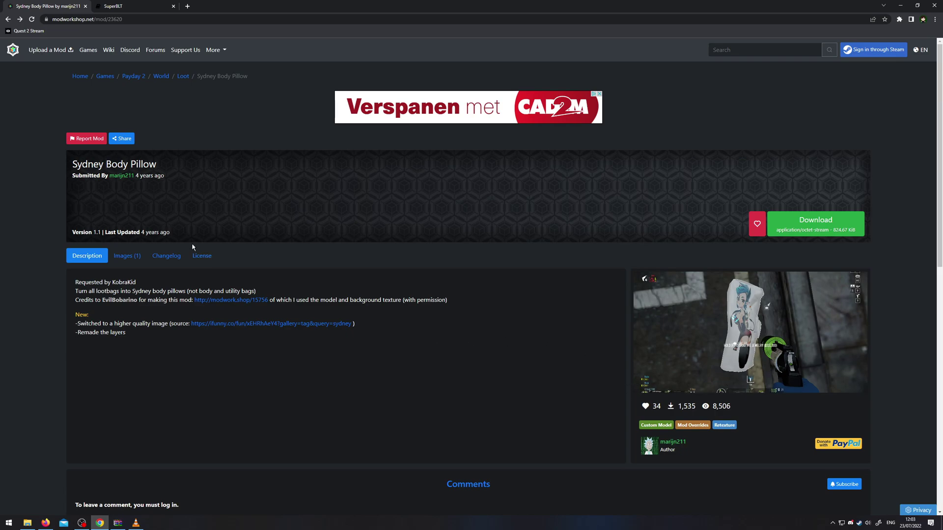
pyautogui.click(85, 6)
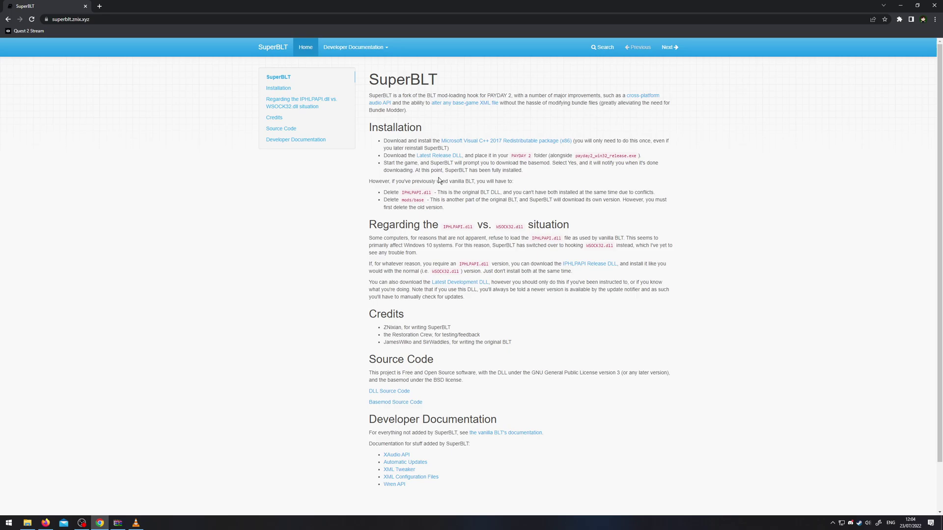
# Bring the PAYDAY 2 folder back in front of the SuperBLT installation instructions
pyautogui.click(27, 523)
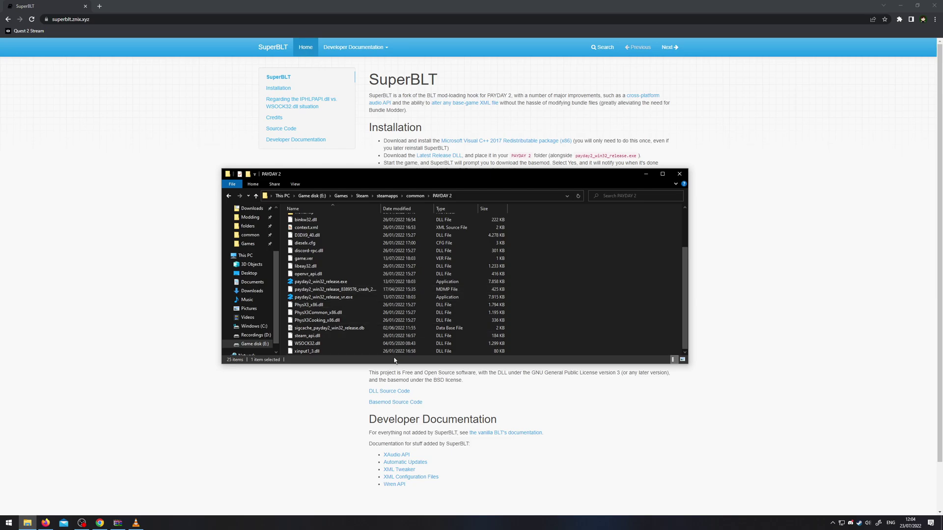
# Select WSOCK32.dll, open the PAYDAY 2 mods folder, and bring the SuperBLT page forward
pyautogui.click(392, 350)
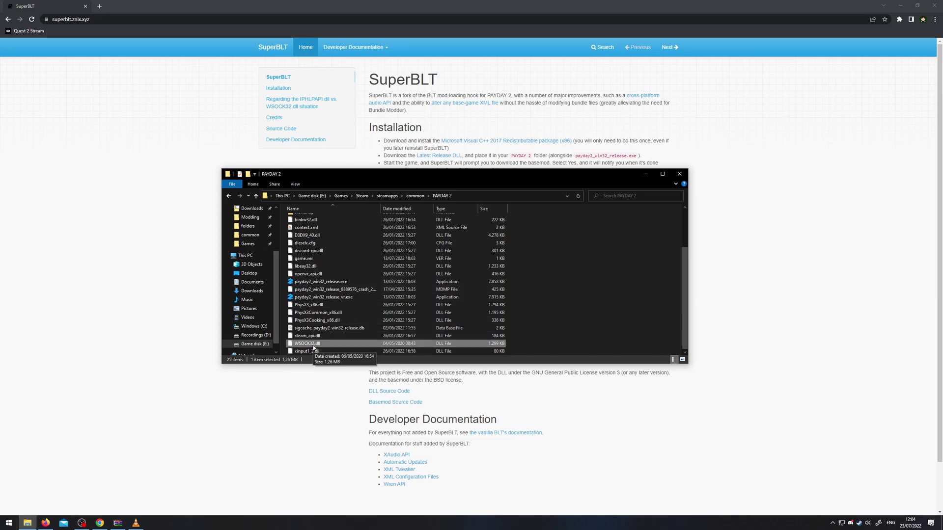
pyautogui.scroll(3, 312, 294)
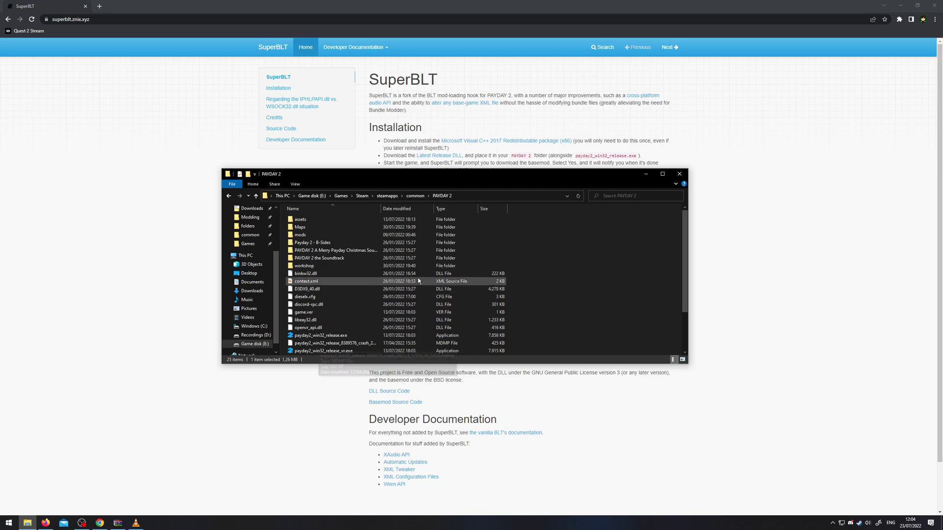
pyautogui.doubleClick(301, 235)
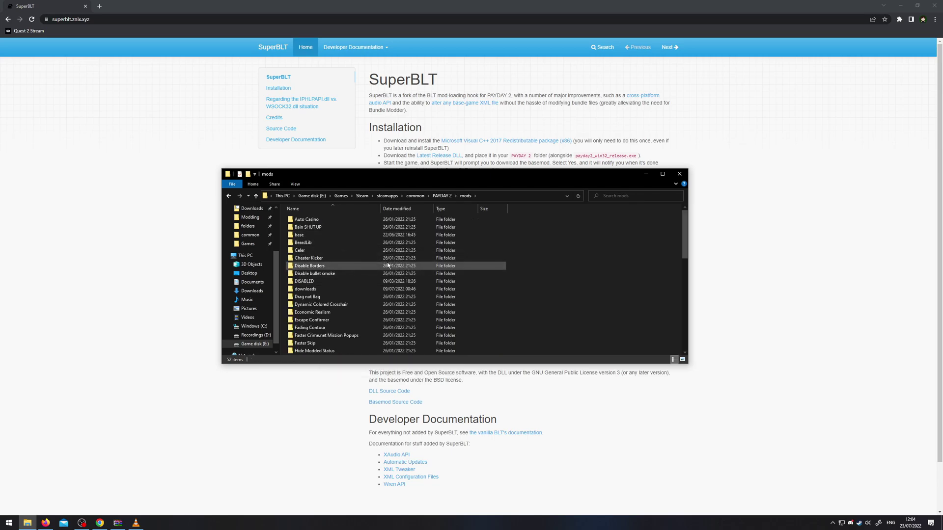
pyautogui.click(337, 393)
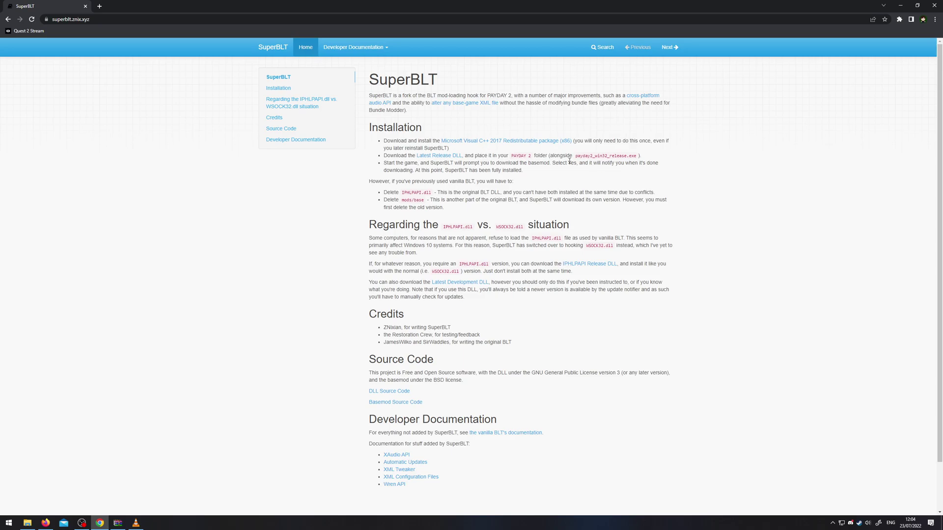
# Go to the modworkshop.net website in the browser
pyautogui.click(116, 19)
pyautogui.write('modwo')
pyautogui.press('Return')
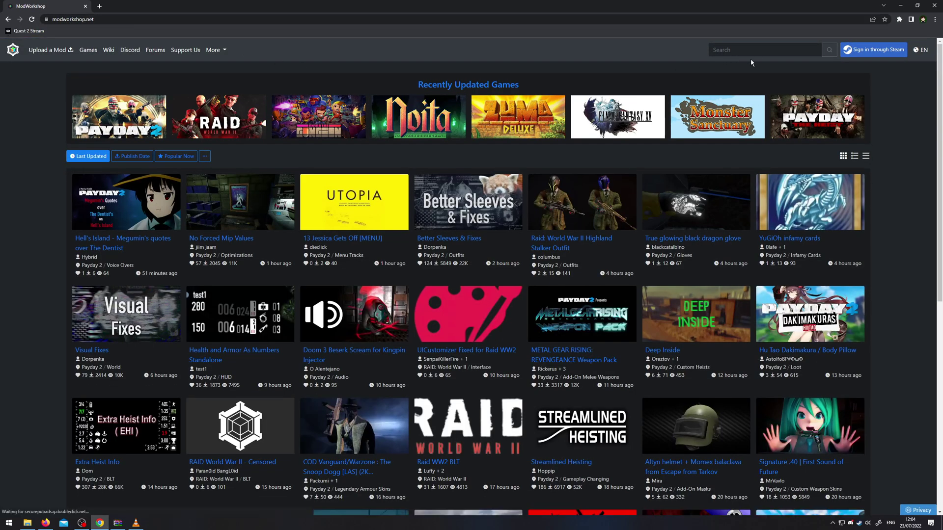
# Search ModWorkShop for 'drag not bag' and open and scroll the Drag not bag mod page
pyautogui.click(750, 50)
pyautogui.write('drag')
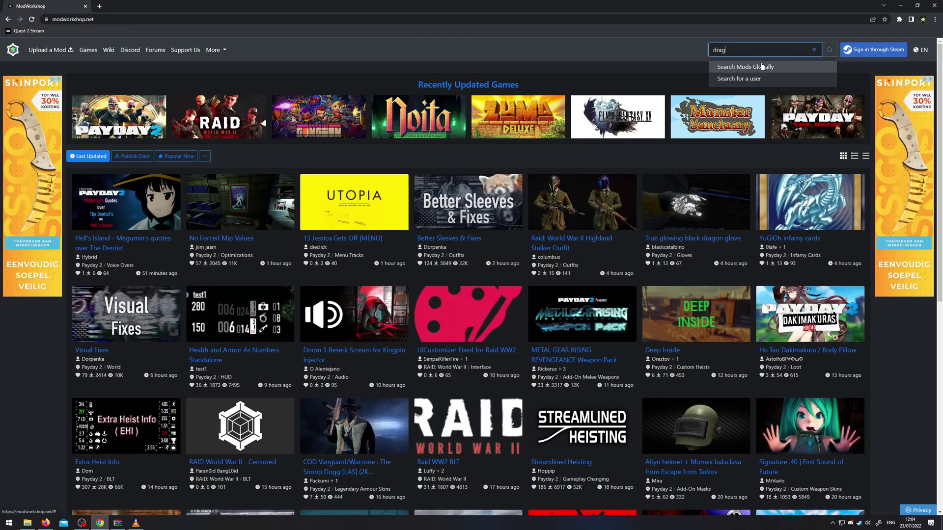
pyautogui.write(' not bag')
pyautogui.click(761, 65)
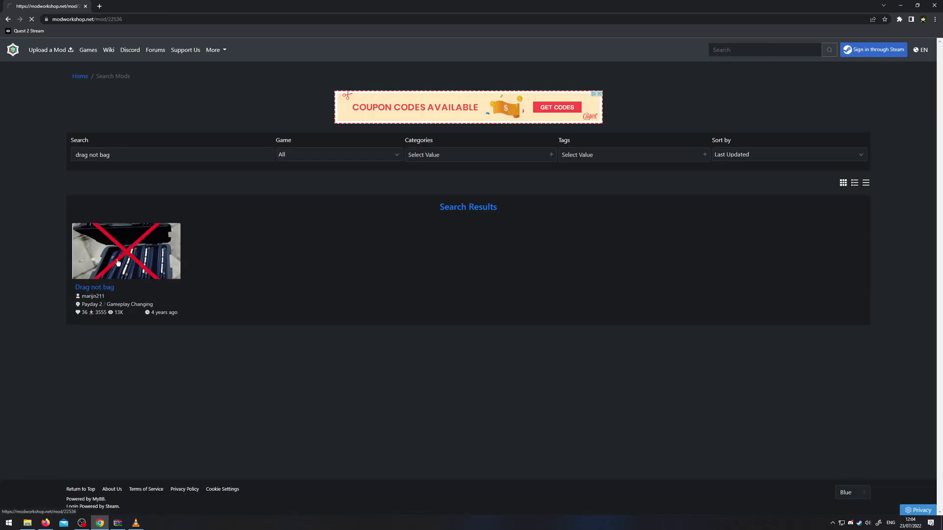
pyautogui.click(118, 263)
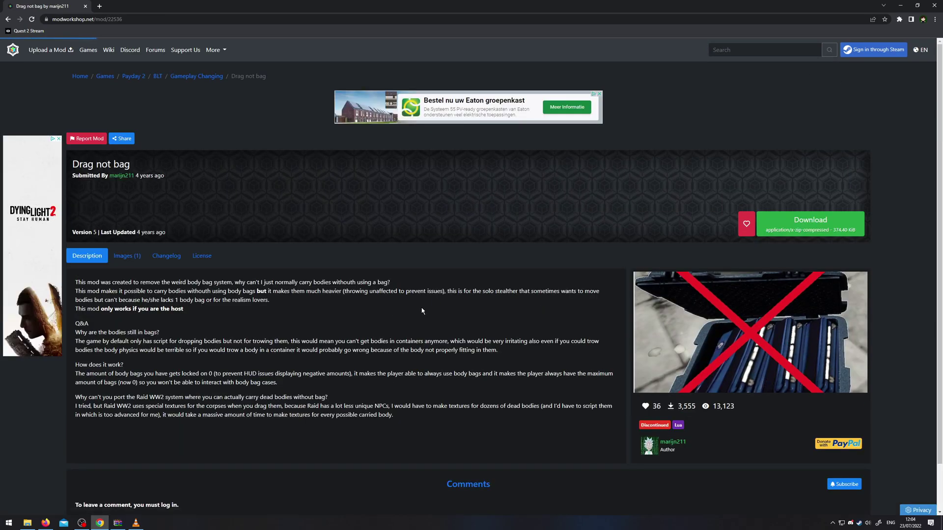
pyautogui.scroll(-2, 427, 312)
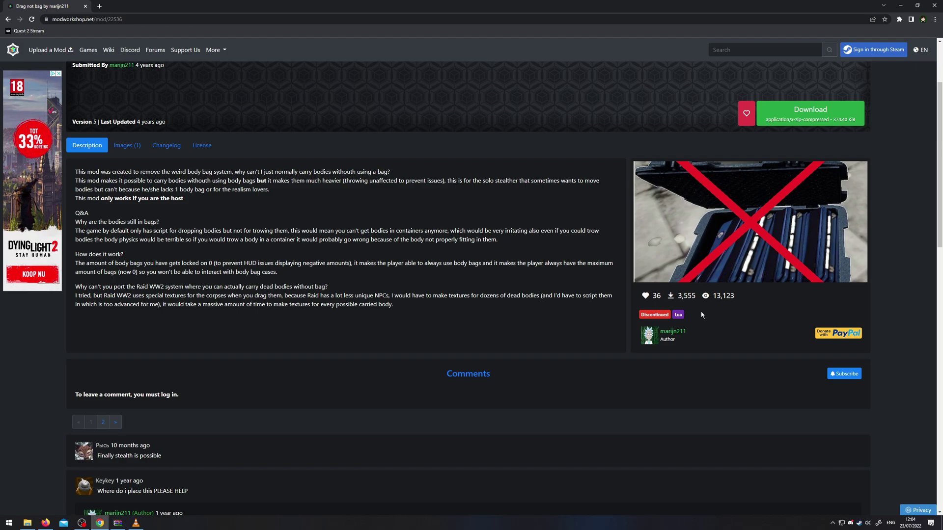
pyautogui.scroll(1, 721, 309)
pyautogui.scroll(-2, 723, 312)
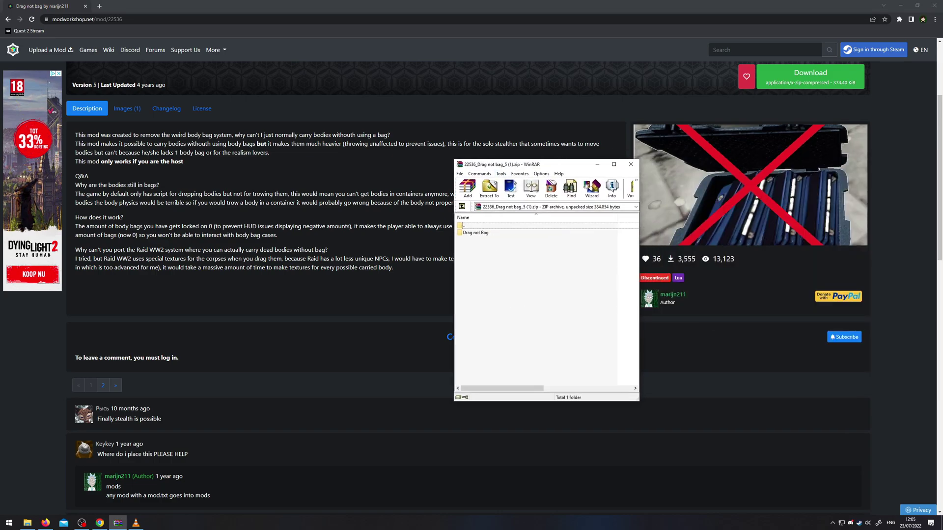
# Inspect mod.txt and main.xml in the archive's Drag not Bag folder, then minimize WinRAR
pyautogui.hotkey('alt', 'Tab')
pyautogui.click(491, 237)
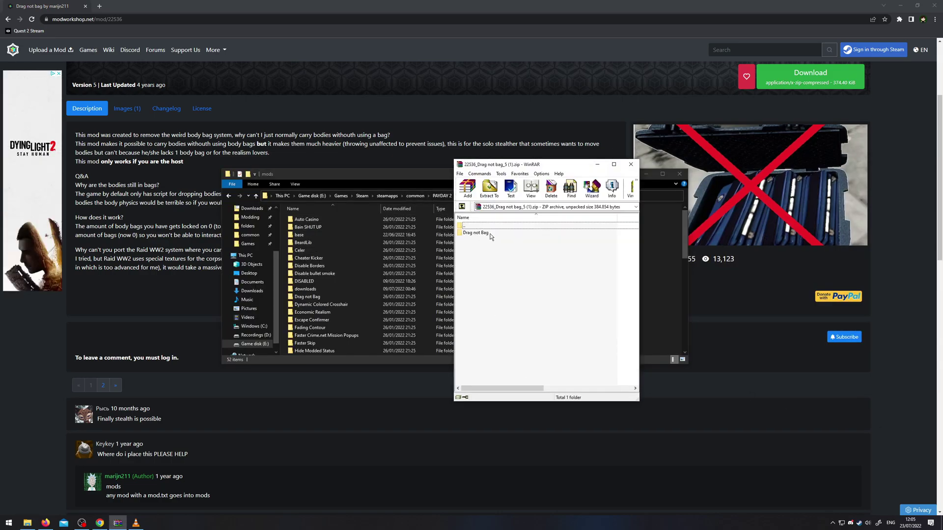
pyautogui.doubleClick(491, 233)
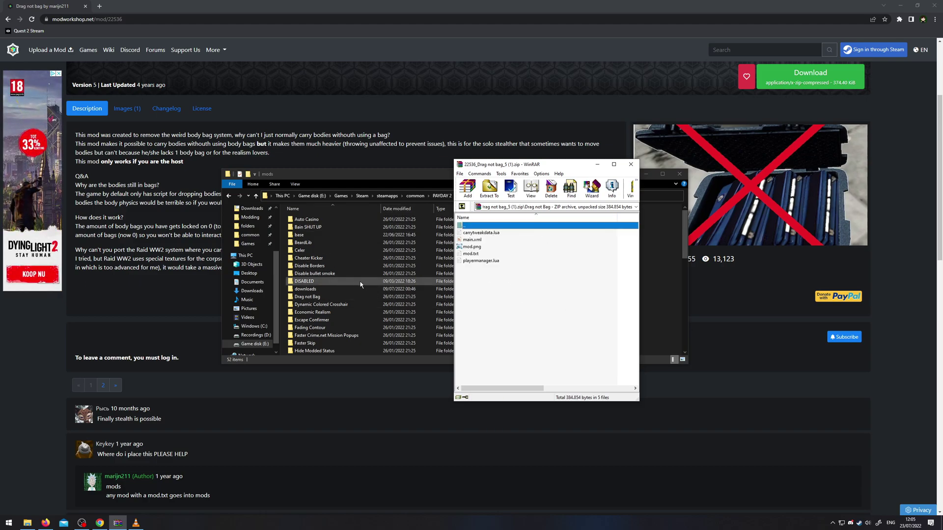
pyautogui.click(477, 255)
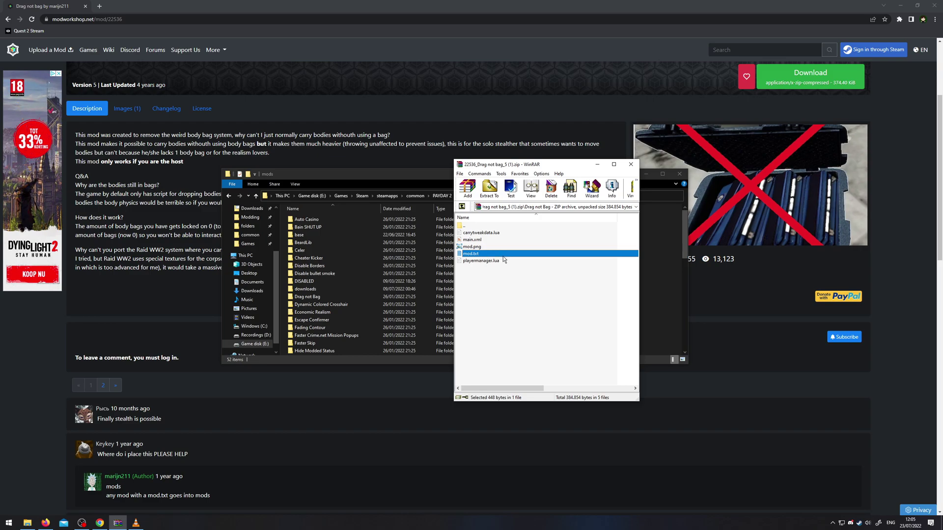
pyautogui.click(489, 241)
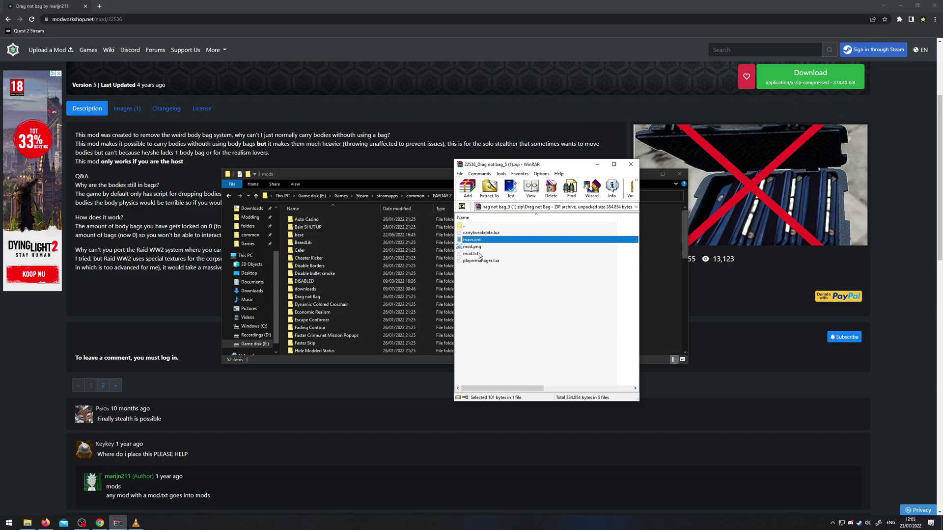
pyautogui.click(476, 254)
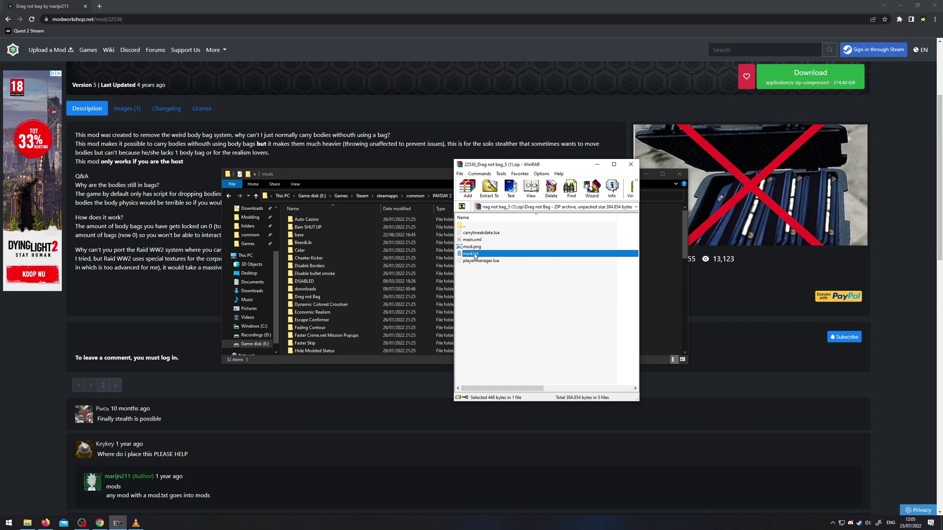
pyautogui.doubleClick(480, 225)
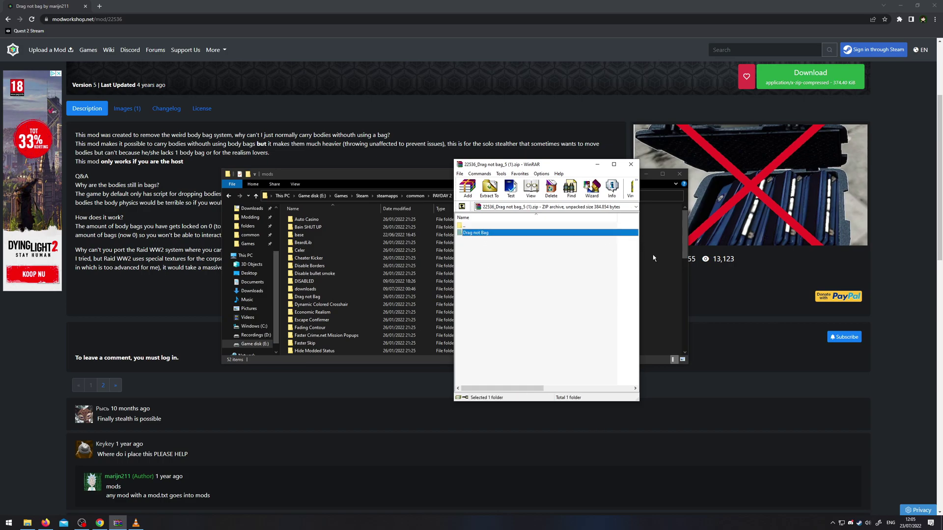
pyautogui.doubleClick(568, 236)
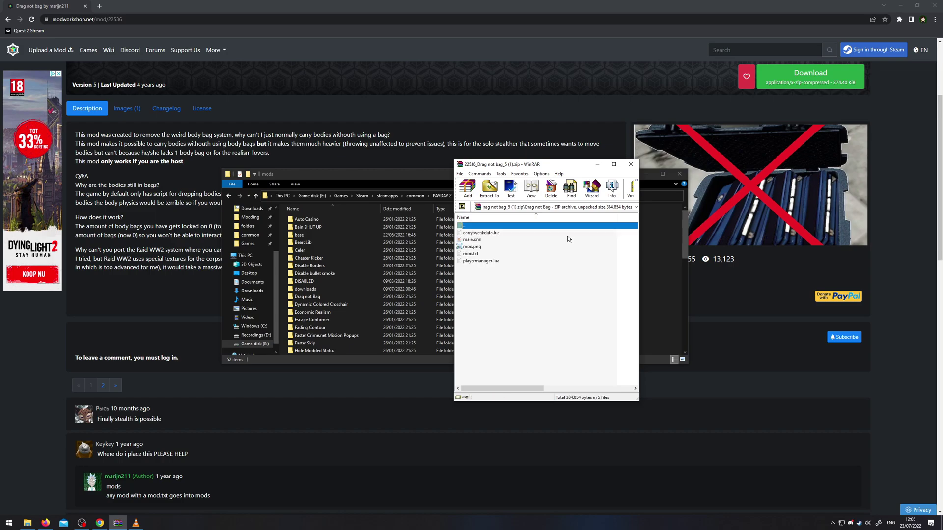
pyautogui.click(567, 238)
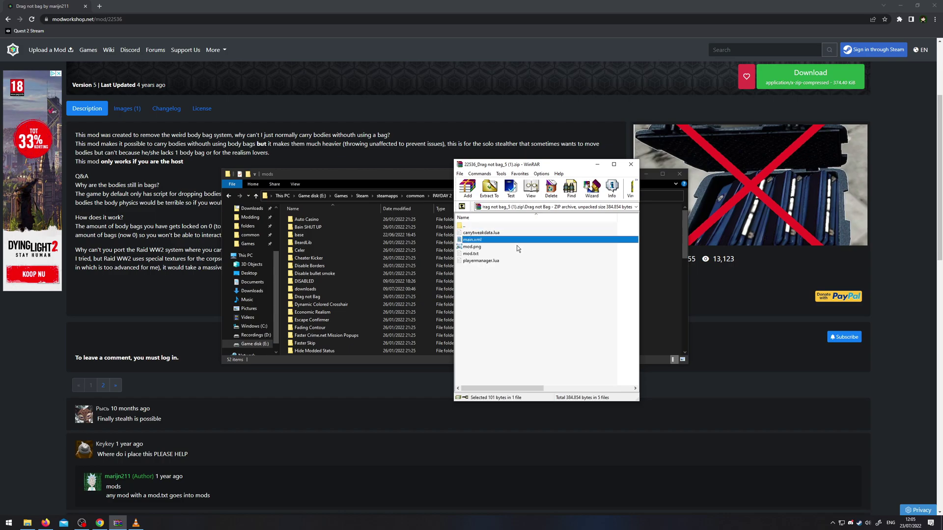
pyautogui.click(597, 165)
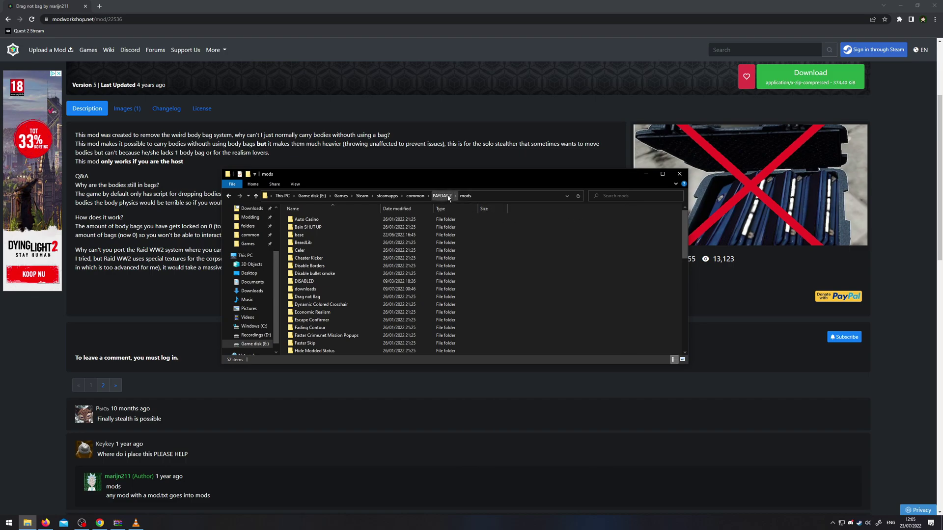
# Search ModWorkShop for 'beardlib' and open the BeardLib mod page from the results
pyautogui.click(768, 59)
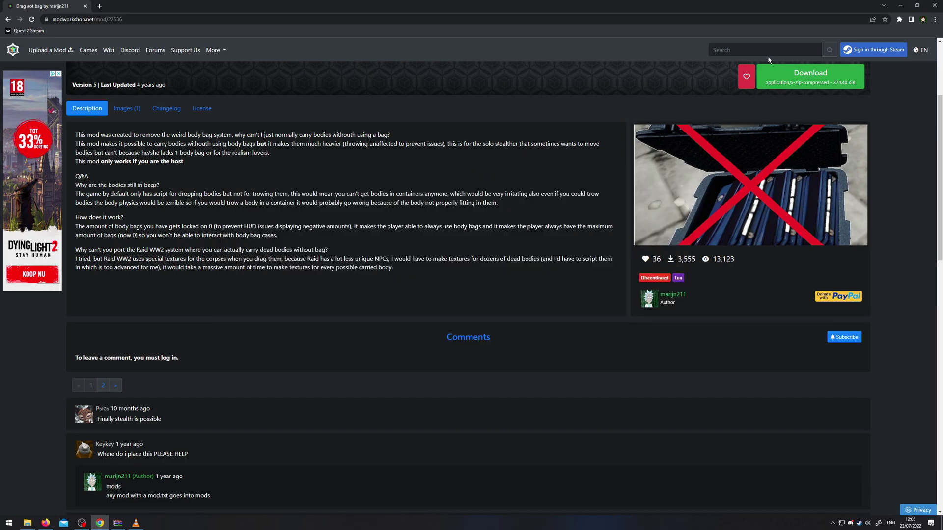
pyautogui.click(751, 51)
pyautogui.write('beardlib')
pyautogui.press('Return')
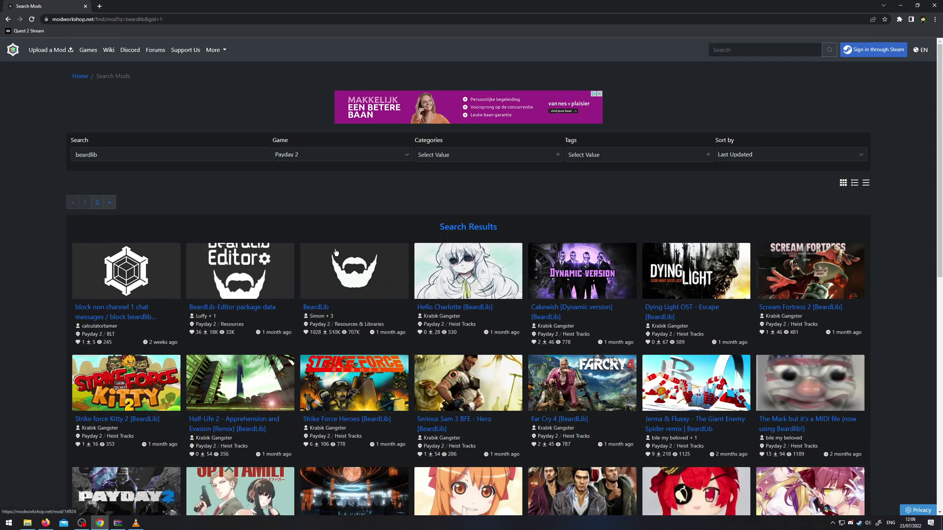
pyautogui.click(336, 252)
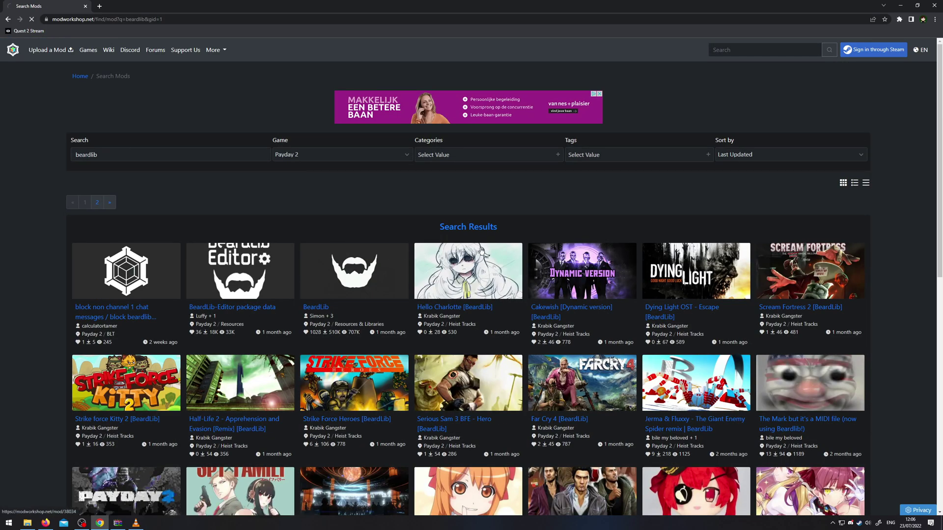